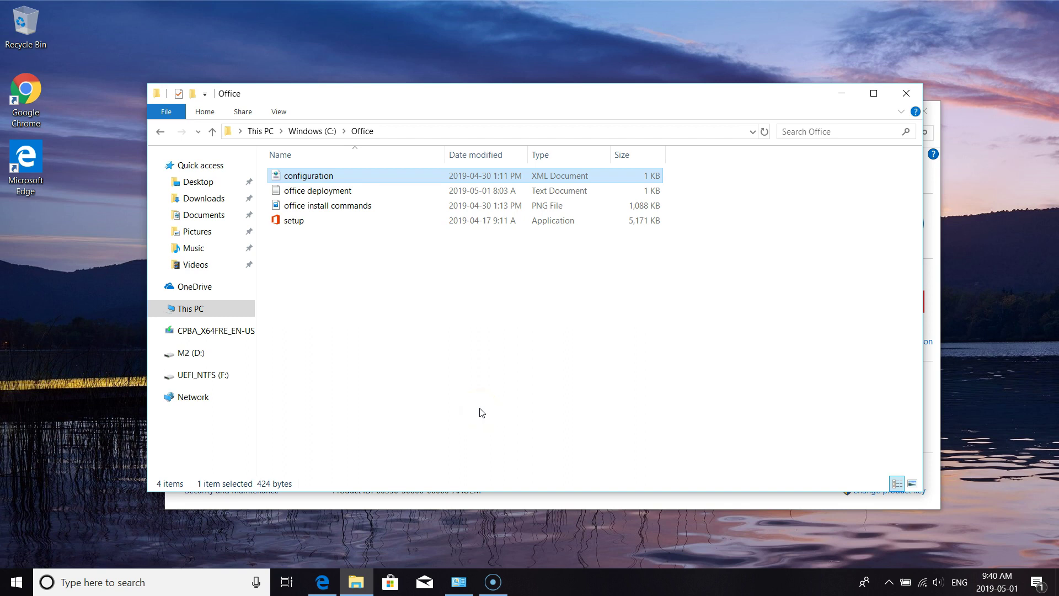
Bring the Deploy Office 2019 guide forward and scroll to the 'Sample configuration.xml' link
{"action": "left_click", "coordinate": [324, 585]}
{"action": "scroll", "coordinate": [473, 210], "scroll_direction": "down", "scroll_amount": 2}
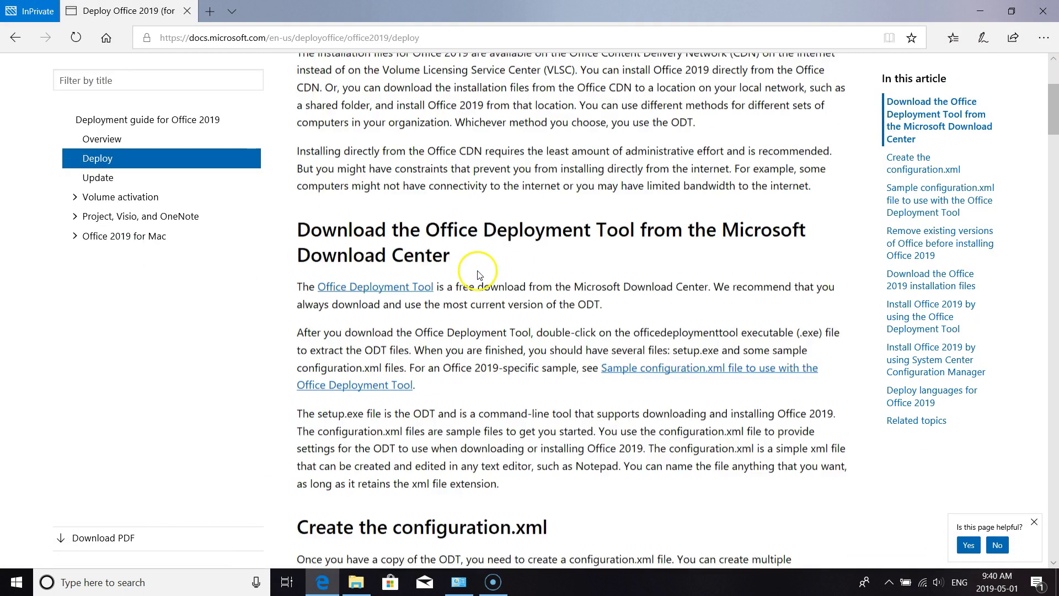
{"action": "scroll", "coordinate": [478, 274], "scroll_direction": "up", "scroll_amount": 2}
{"action": "scroll", "coordinate": [478, 274], "scroll_direction": "down", "scroll_amount": 1}
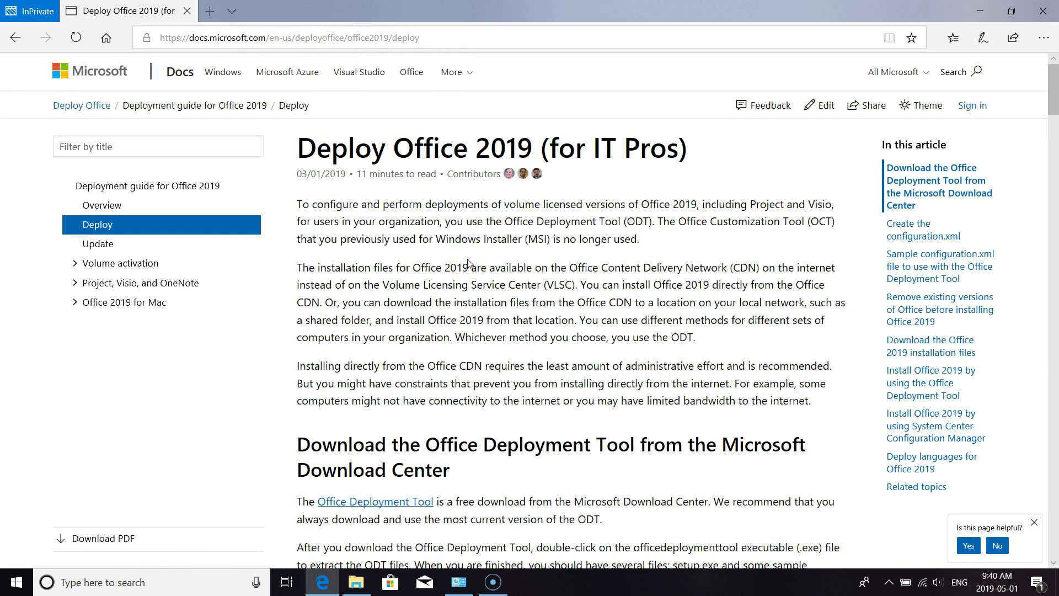
{"action": "scroll", "coordinate": [467, 263], "scroll_direction": "down", "scroll_amount": 5}
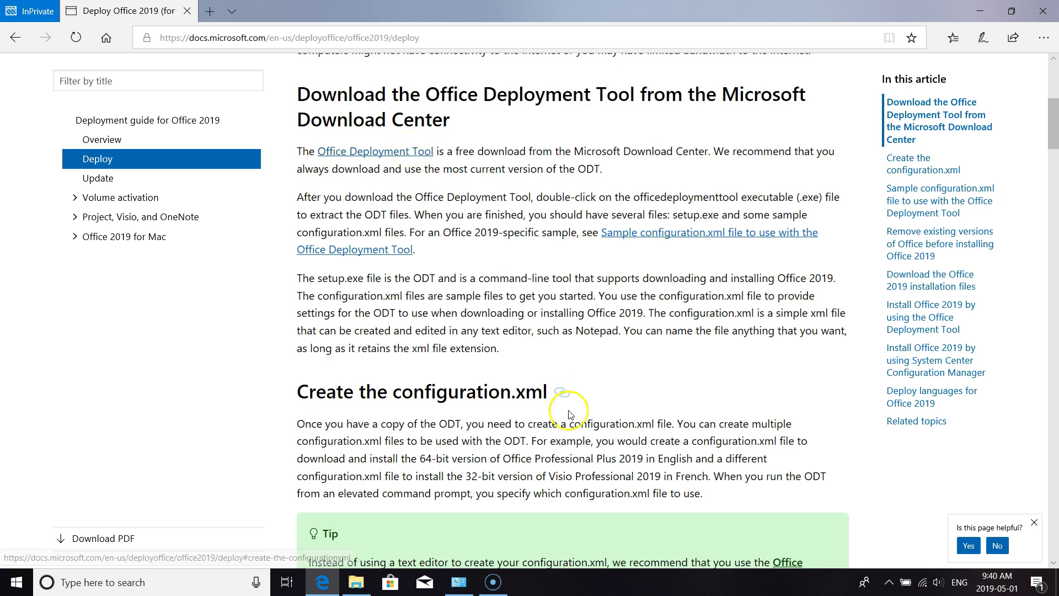
{"action": "scroll", "coordinate": [638, 476], "scroll_direction": "down", "scroll_amount": 5}
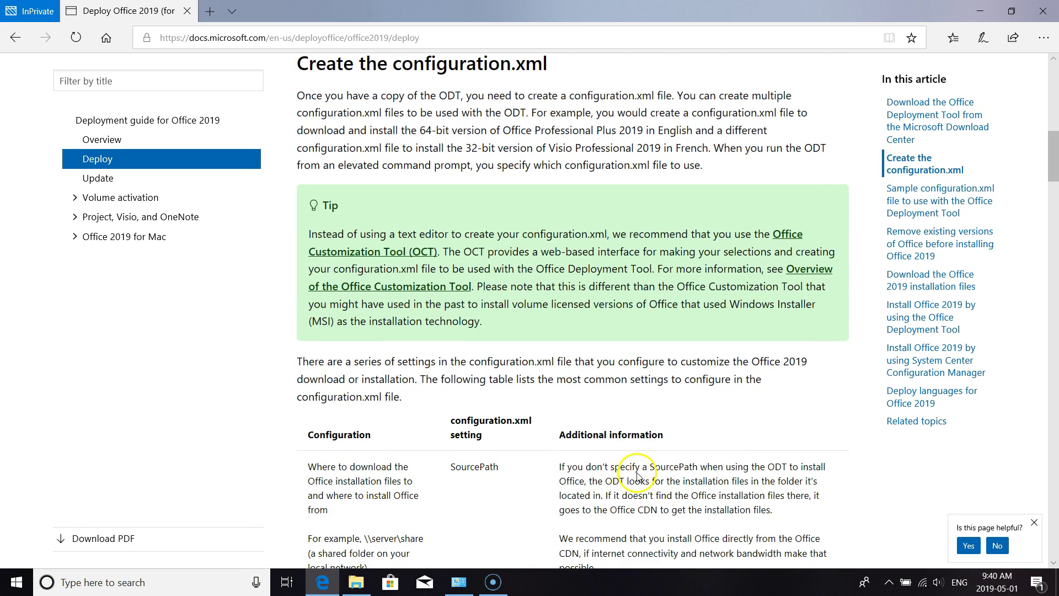
{"action": "scroll", "coordinate": [638, 475], "scroll_direction": "up", "scroll_amount": 5}
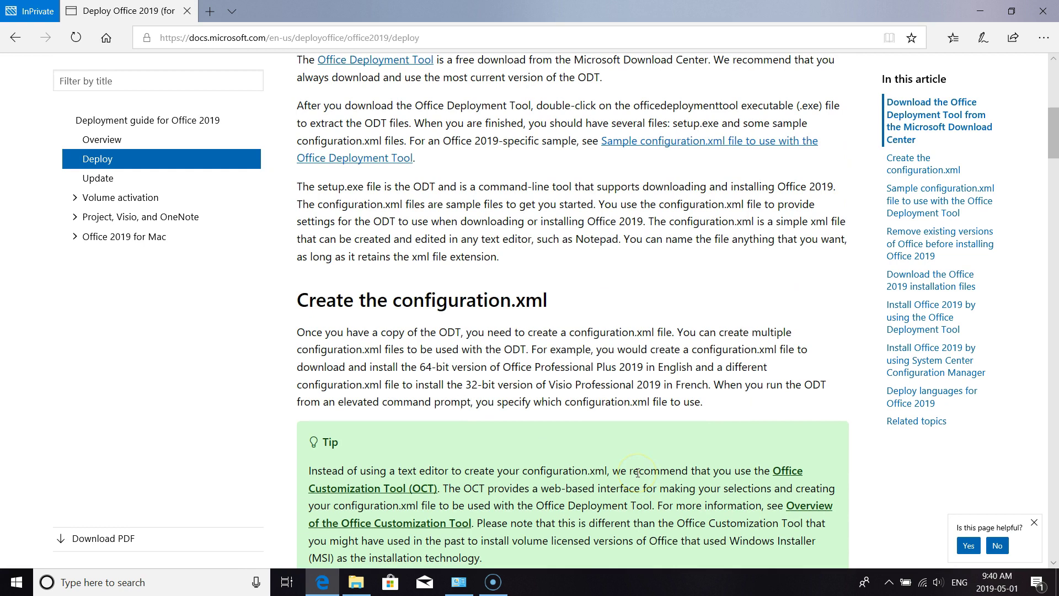
Open the sample configuration.xml section in a new tab, review the XML, then minimise Edge
{"action": "right_click", "coordinate": [683, 144]}
{"action": "left_click", "coordinate": [703, 147]}
{"action": "left_click", "coordinate": [265, 11]}
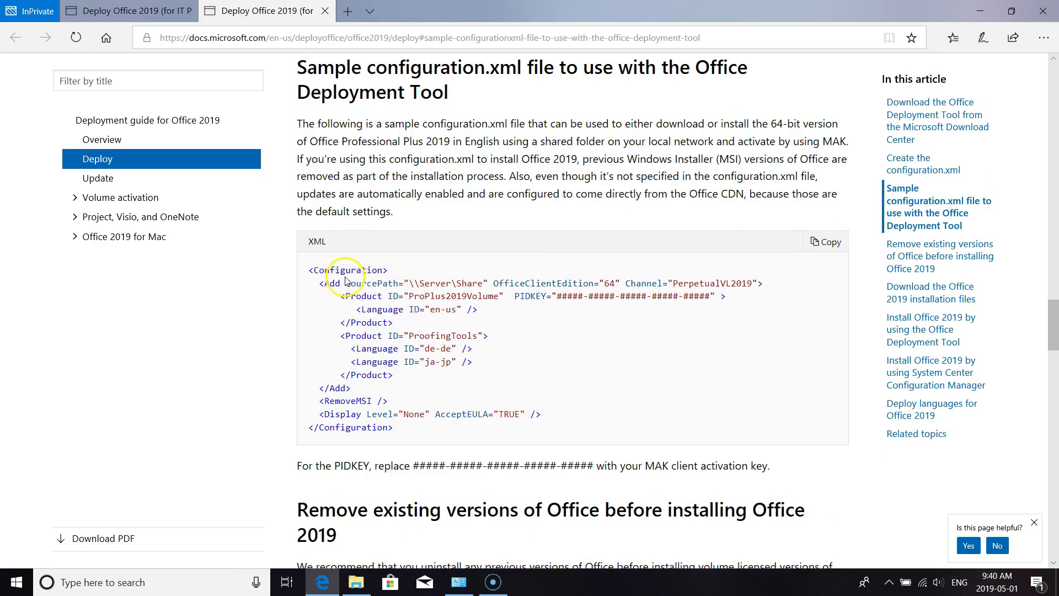
{"action": "left_click_drag", "start_coordinate": [345, 282], "coordinate": [454, 386]}
{"action": "left_click", "coordinate": [539, 408]}
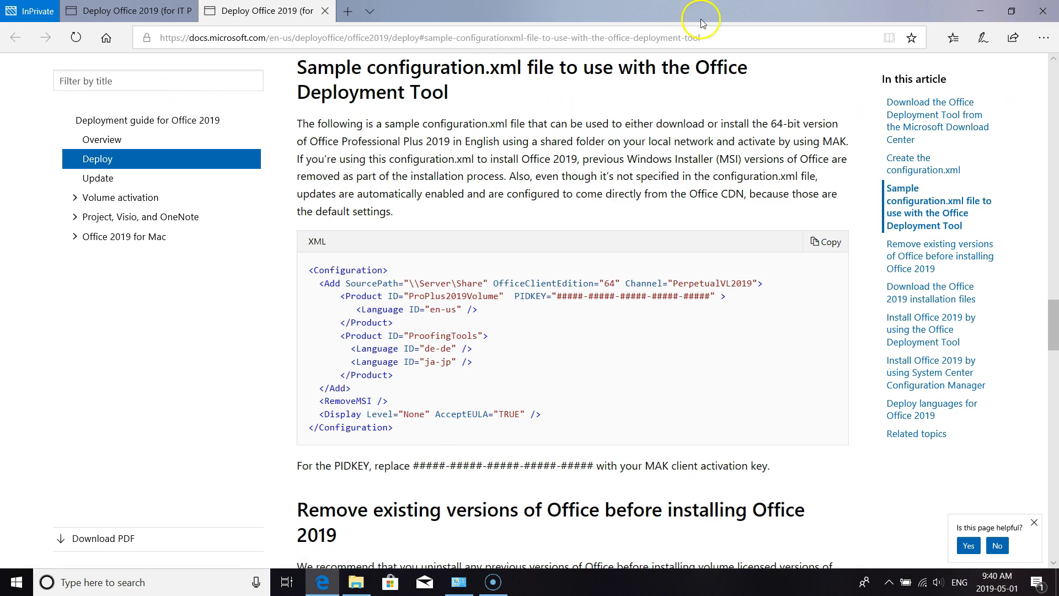
{"action": "left_click", "coordinate": [974, 8]}
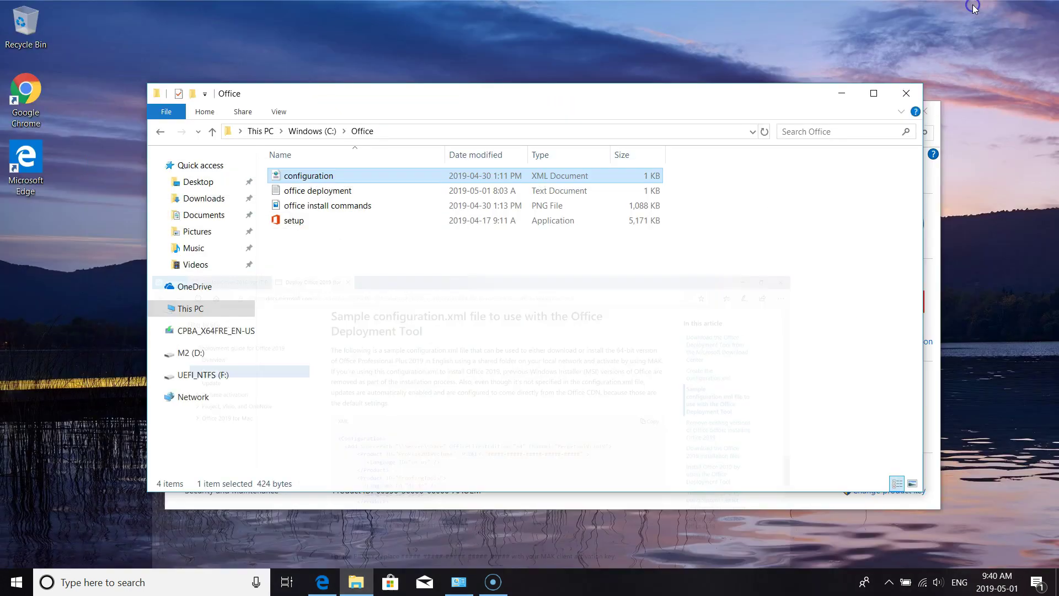
Open configuration.xml from the C:\Office folder in Notepad using Open with
{"action": "left_click", "coordinate": [333, 223]}
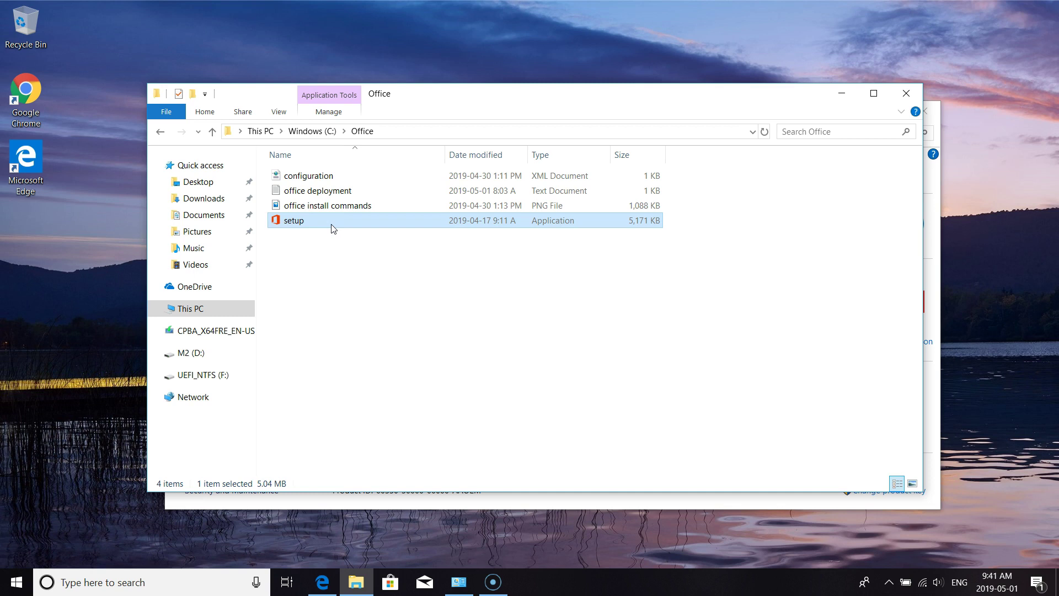
{"action": "right_click", "coordinate": [309, 177]}
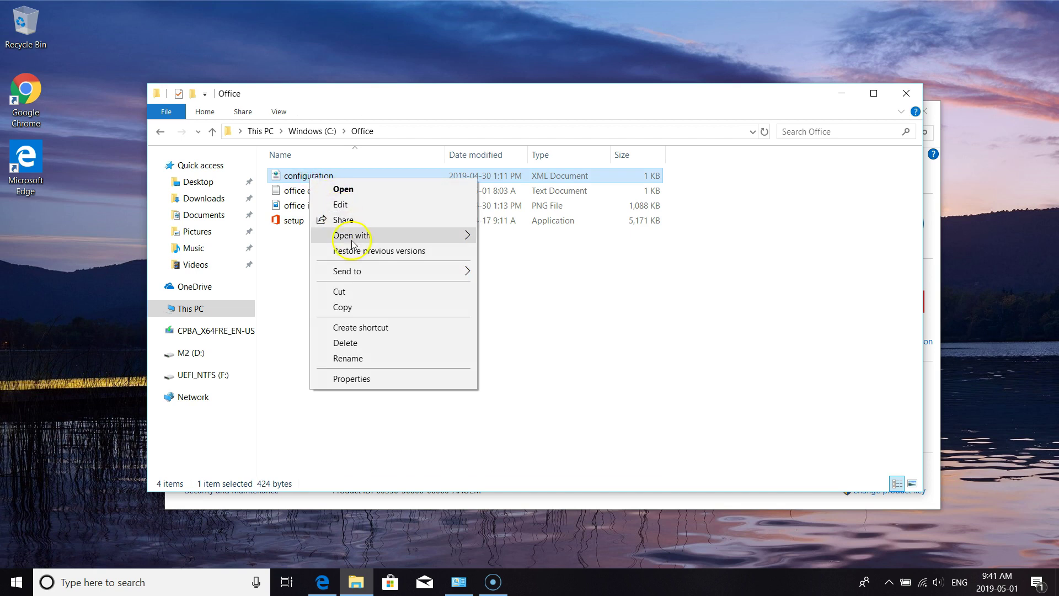
{"action": "mouse_move", "coordinate": [458, 234]}
{"action": "left_click", "coordinate": [537, 267]}
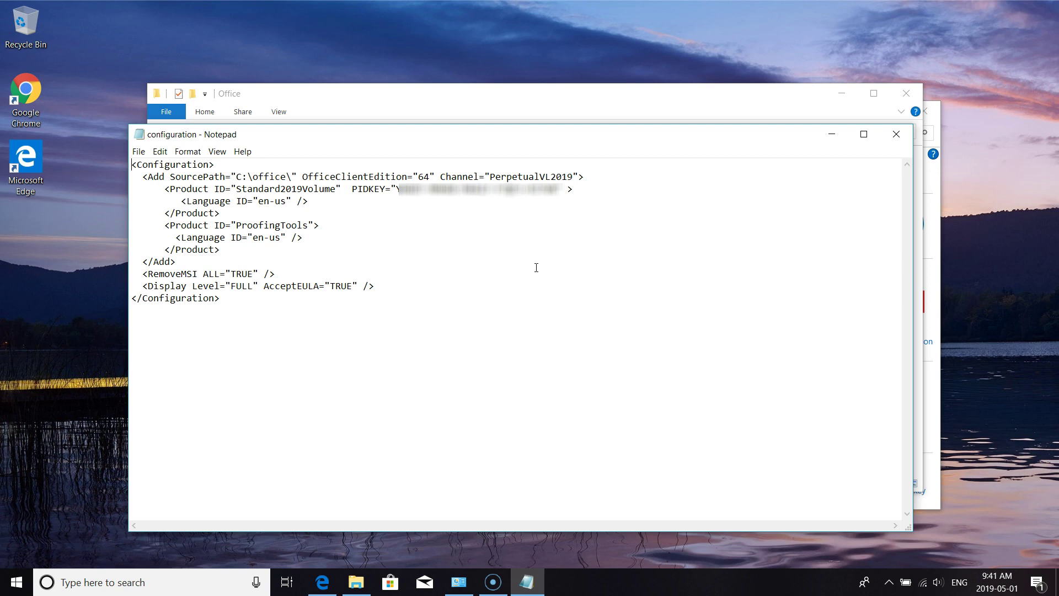
Close Notepad after reviewing the Standard2019Volume configuration with source path C:\office\
{"action": "left_click", "coordinate": [898, 134]}
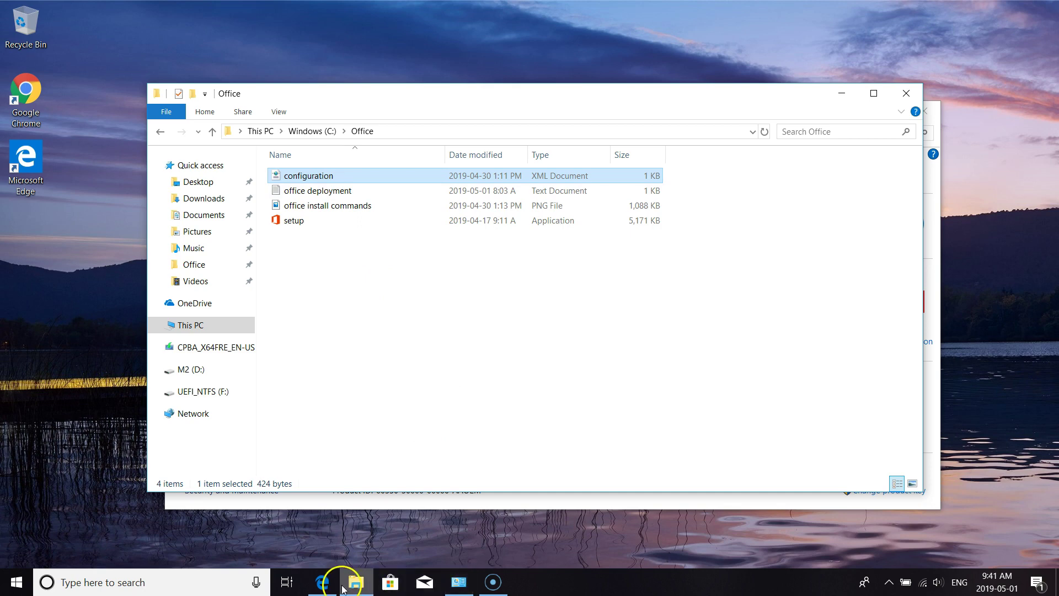
Return to the guide's settings table and highlight Standard2019Volume among the valid Product IDs
{"action": "left_click", "coordinate": [320, 584]}
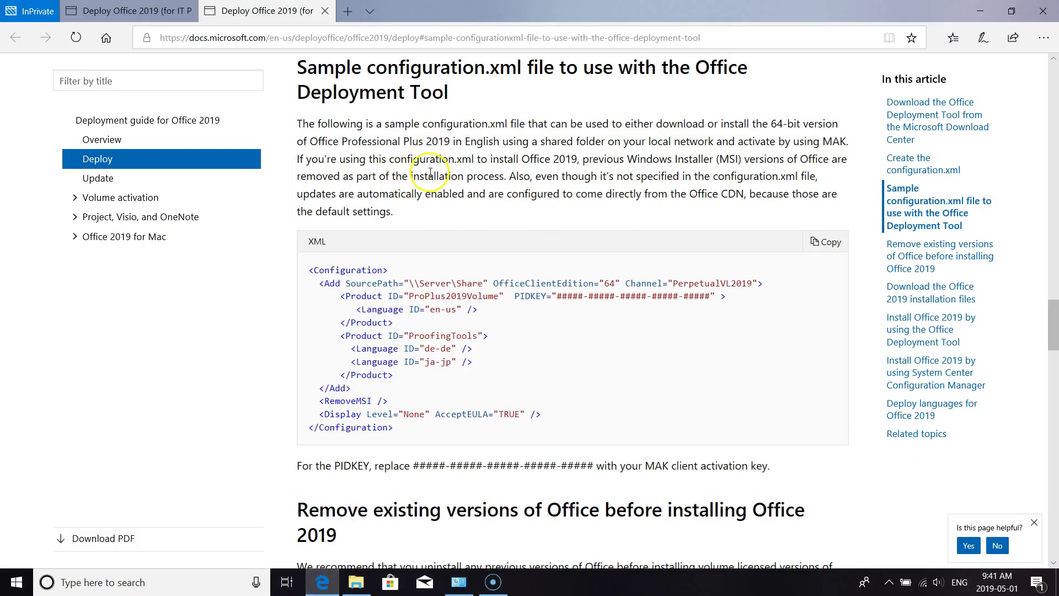
{"action": "scroll", "coordinate": [431, 172], "scroll_direction": "down", "scroll_amount": 6}
{"action": "scroll", "coordinate": [430, 174], "scroll_direction": "up", "scroll_amount": 15}
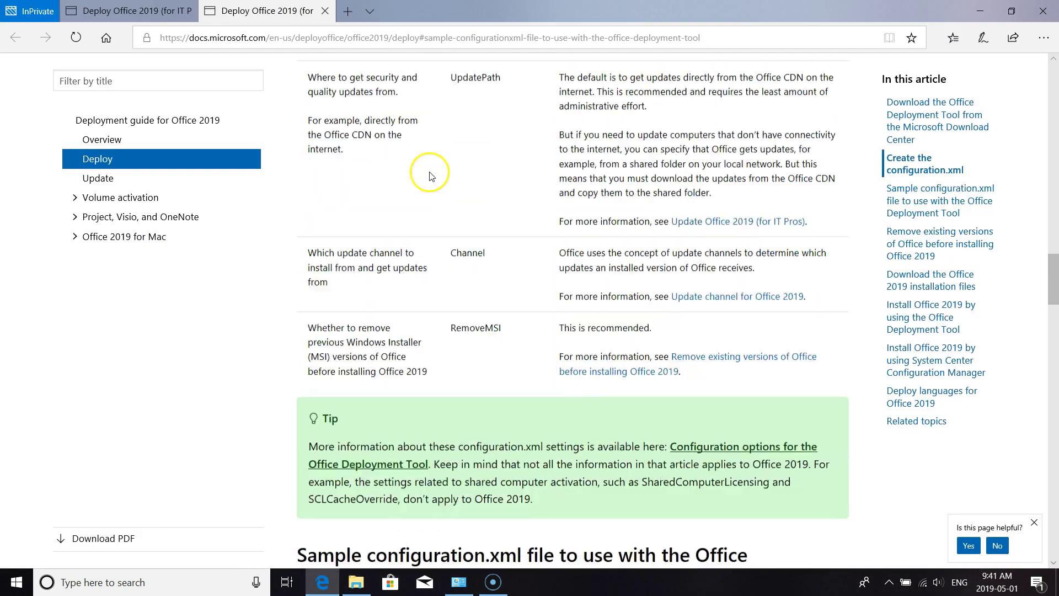
{"action": "scroll", "coordinate": [431, 176], "scroll_direction": "up", "scroll_amount": 10}
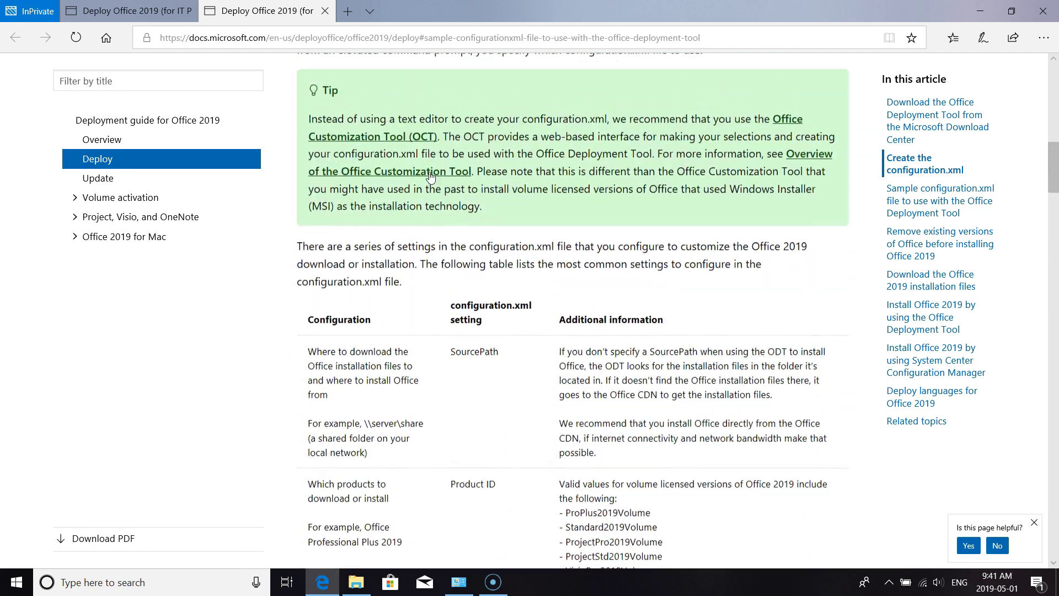
{"action": "scroll", "coordinate": [431, 175], "scroll_direction": "up", "scroll_amount": 15}
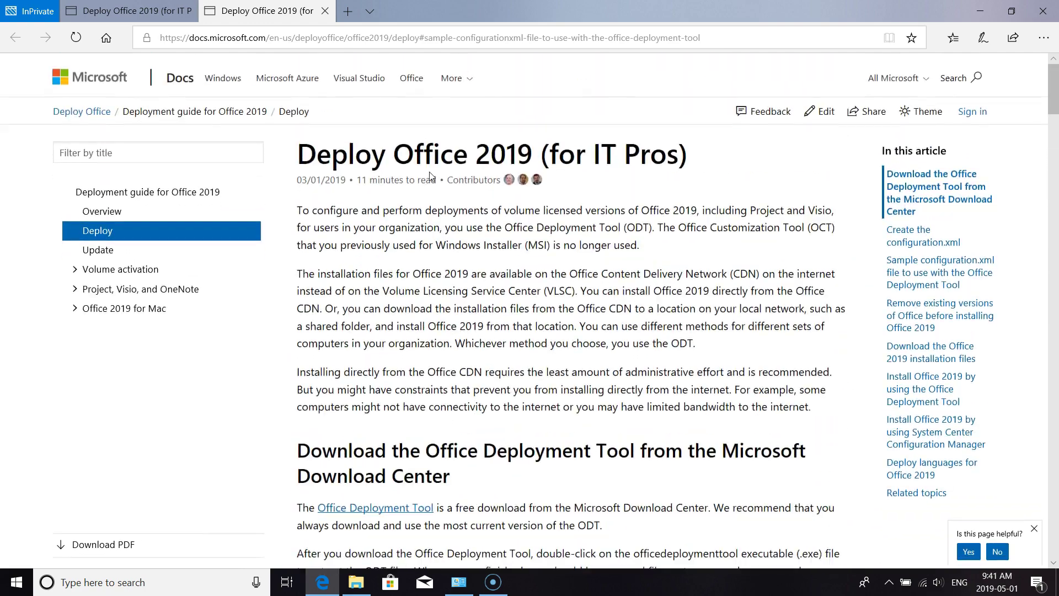
{"action": "scroll", "coordinate": [431, 175], "scroll_direction": "down", "scroll_amount": 20}
{"action": "scroll", "coordinate": [431, 175], "scroll_direction": "down", "scroll_amount": 2}
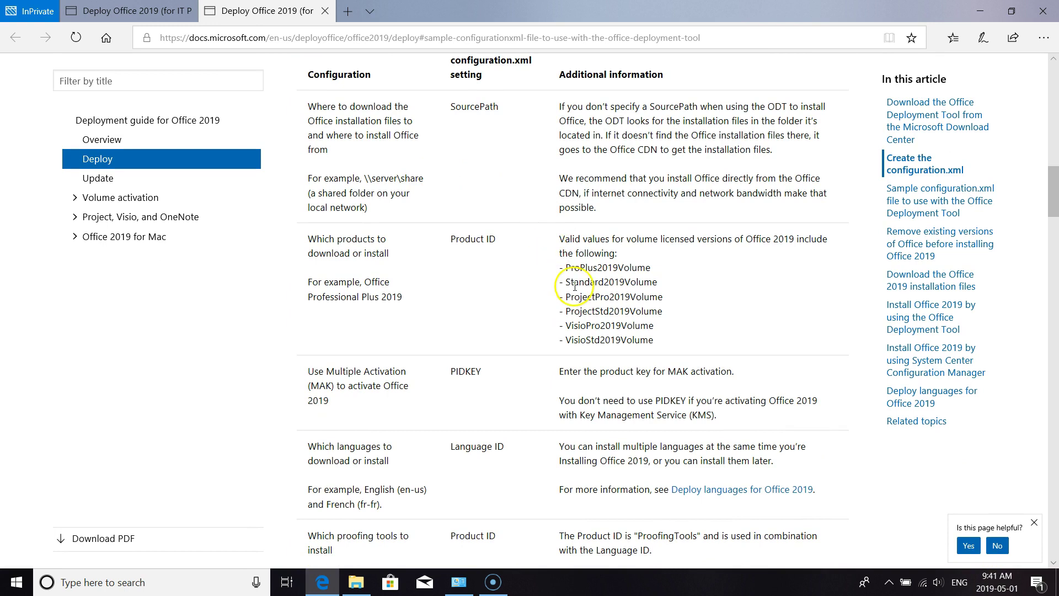
{"action": "left_click_drag", "start_coordinate": [568, 265], "coordinate": [655, 351]}
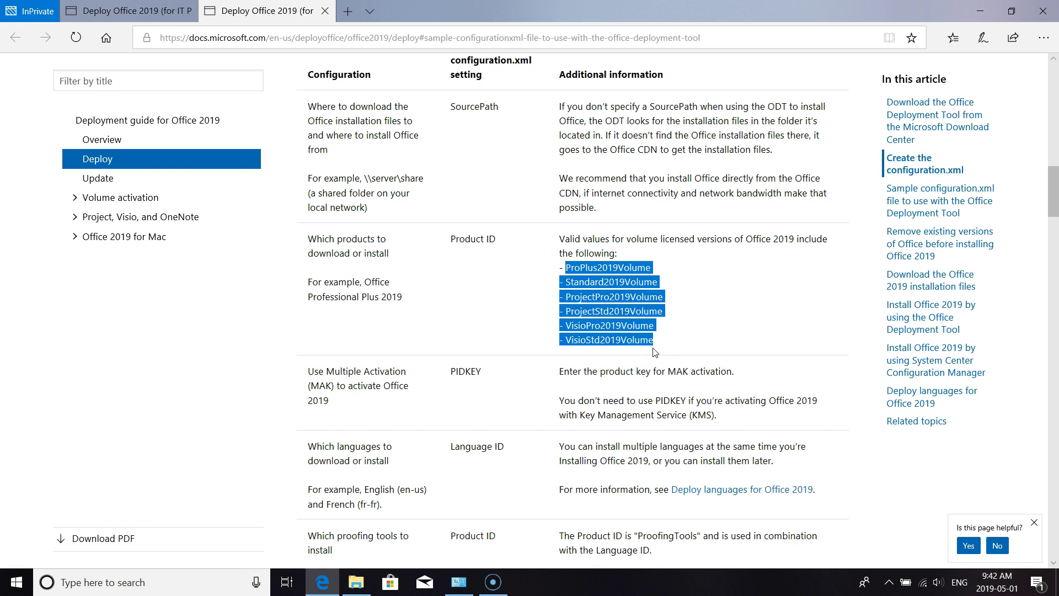
{"action": "left_click", "coordinate": [609, 278]}
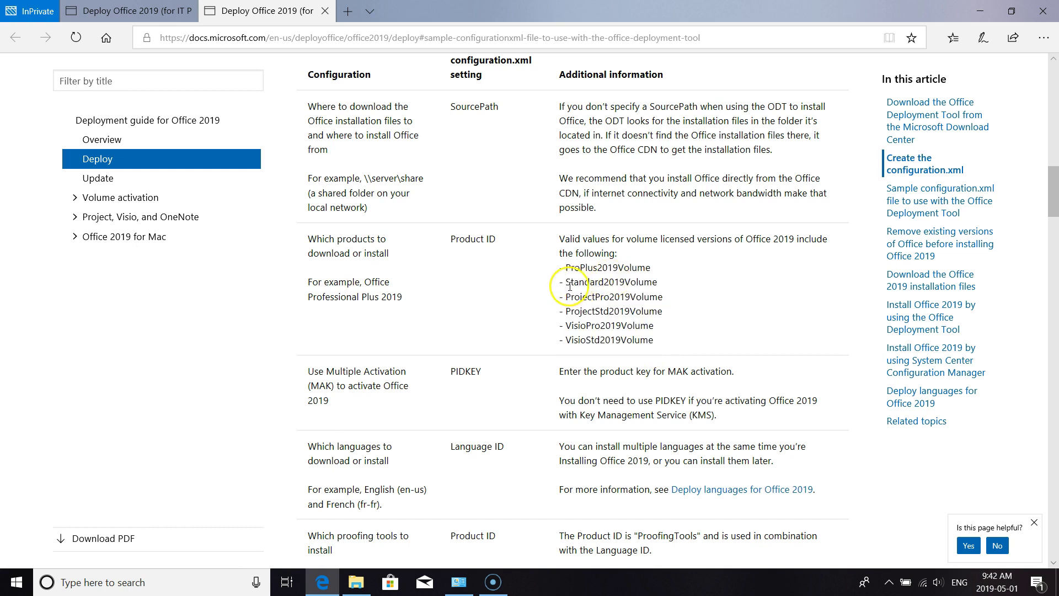
{"action": "left_click_drag", "start_coordinate": [571, 282], "coordinate": [681, 287]}
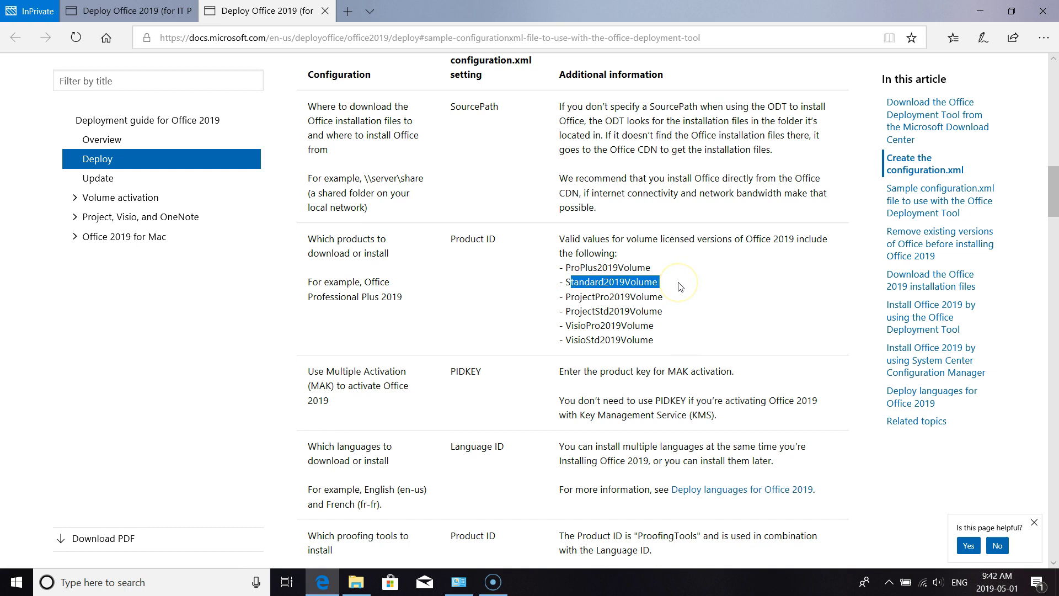
Launch a Command Prompt with administrator rights
{"action": "left_click", "coordinate": [16, 583]}
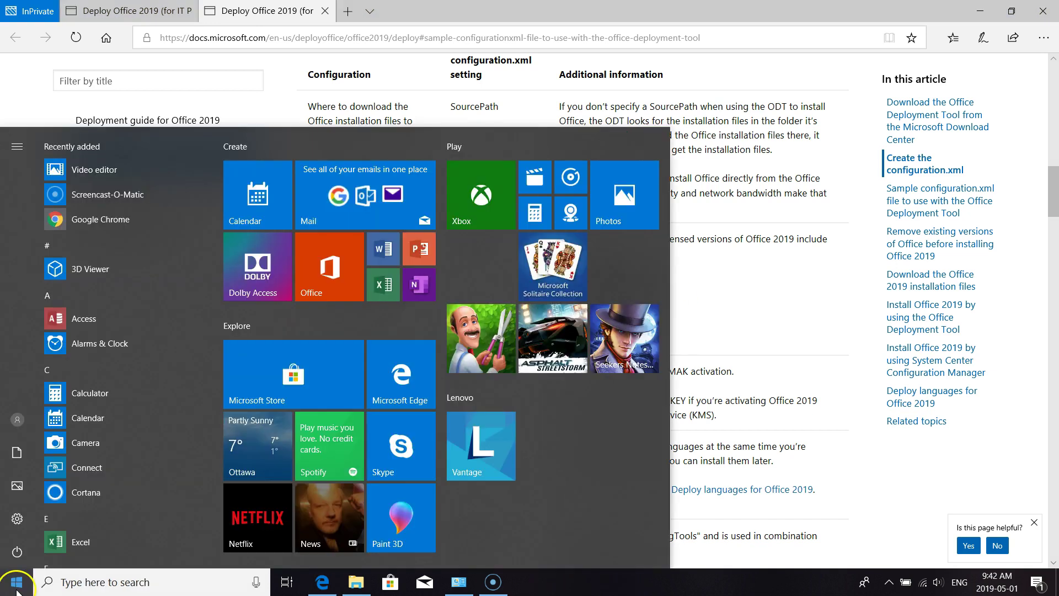
{"action": "left_click", "coordinate": [16, 583]}
{"action": "right_click", "coordinate": [17, 591]}
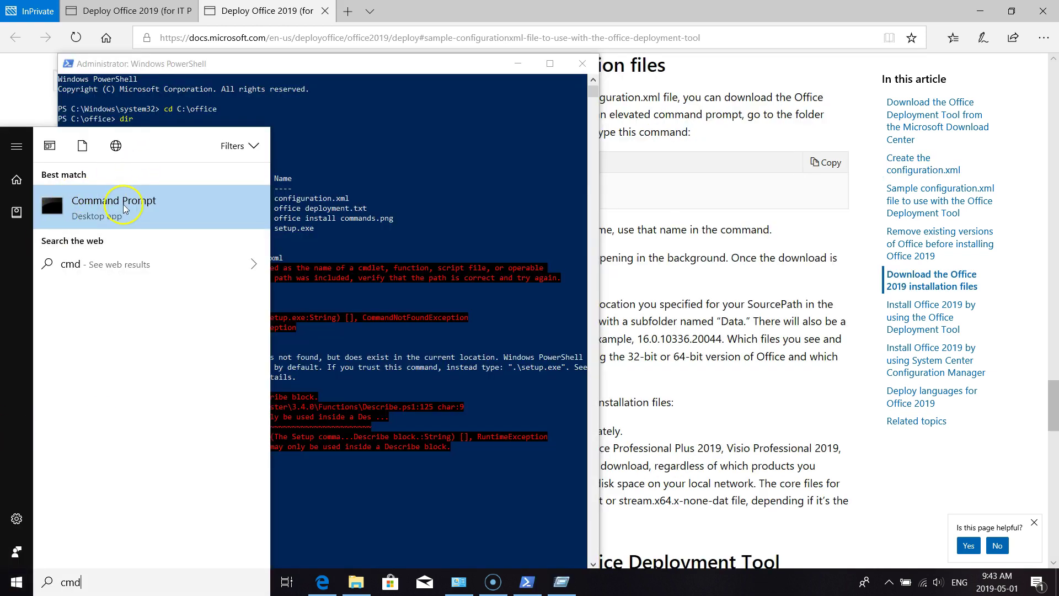
{"action": "right_click", "coordinate": [124, 209]}
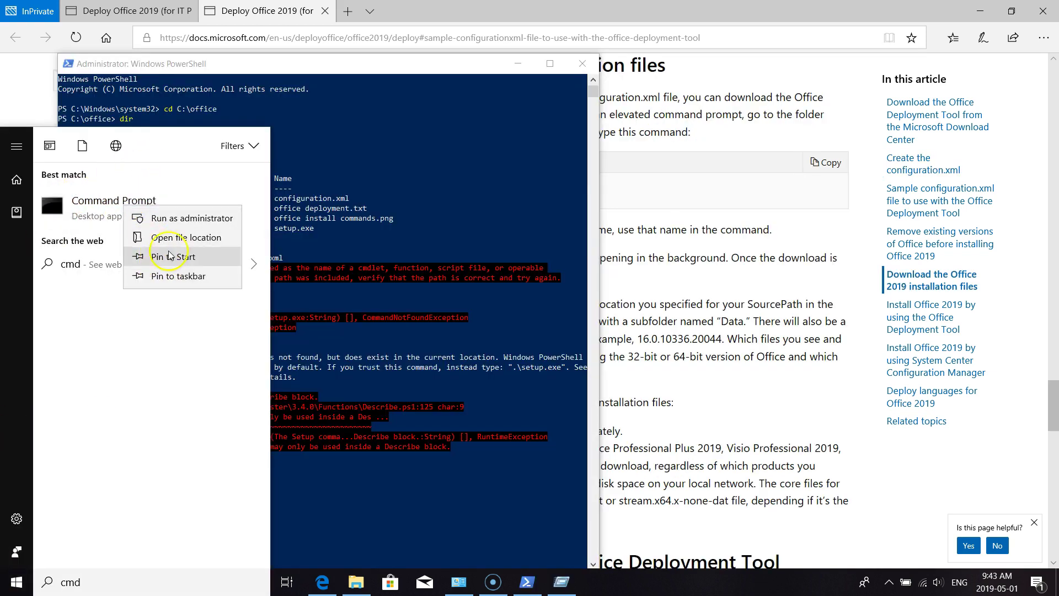
{"action": "key", "text": "super+r"}
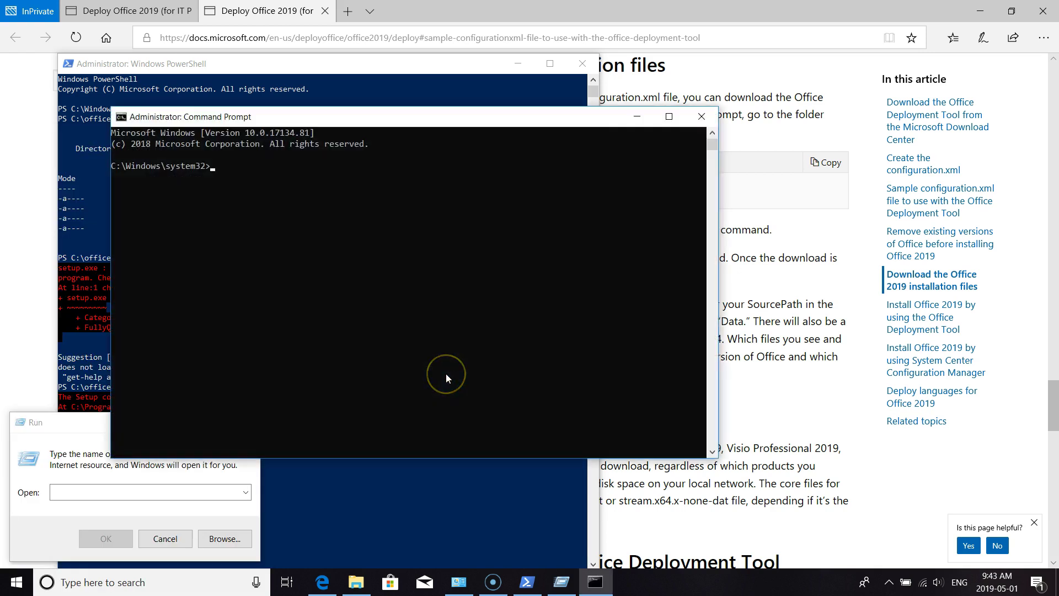
{"action": "type", "text": "C:\\office"}
{"action": "key", "text": "Return"}
Change the working directory to C:\office with cd
{"action": "key", "text": "Up"}
{"action": "key", "text": "Home"}
{"action": "type", "text": "cd"}
{"action": "key", "text": "Return"}
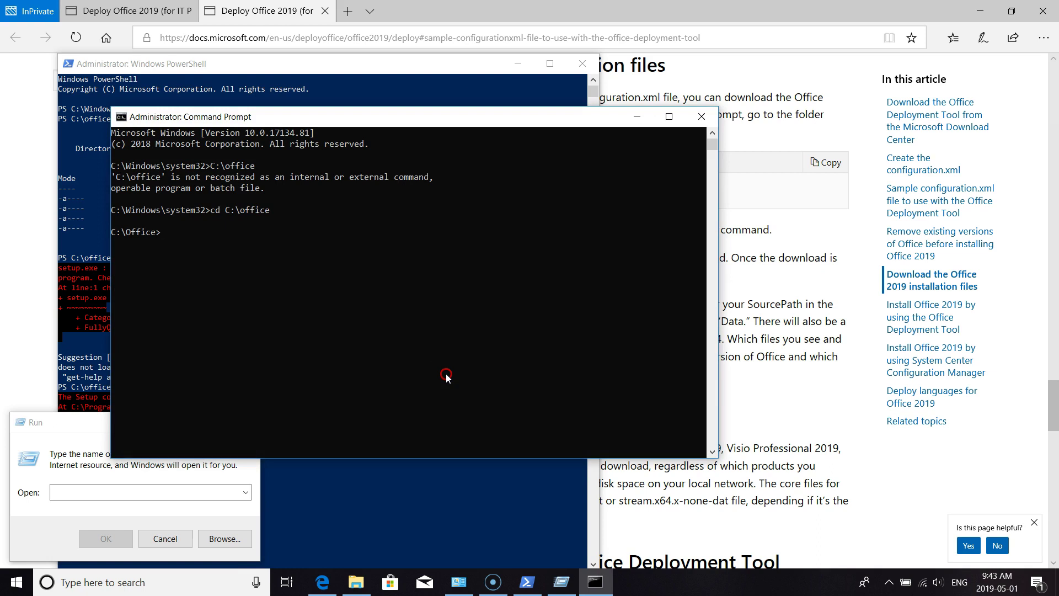
Run setup.exe /download configuration.xml to fetch the Office 2019 installation files
{"action": "type", "text": "setup /download configuration.xml"}
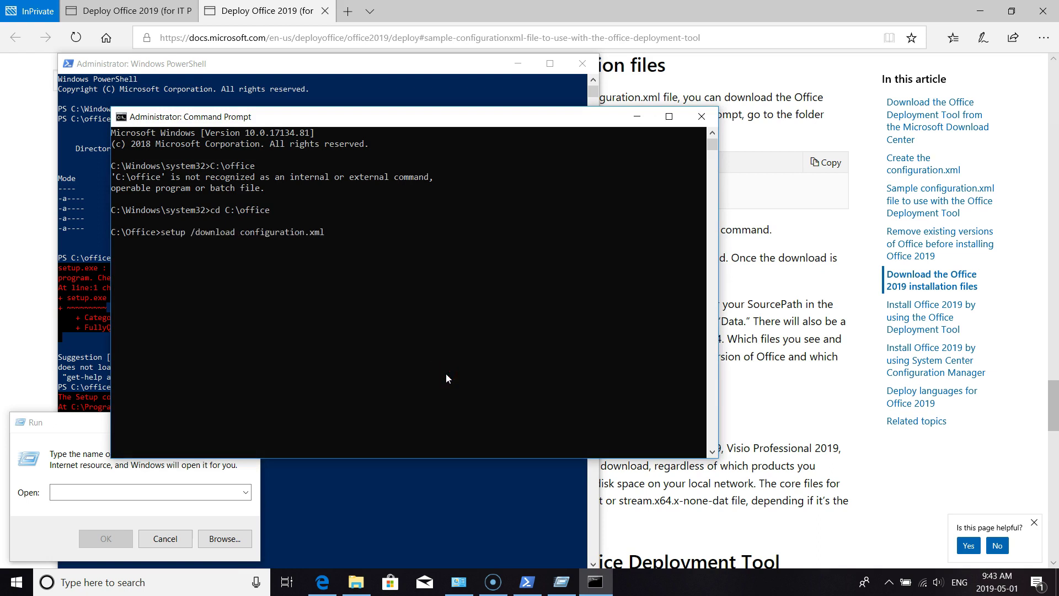
{"action": "key", "text": "Left"}
{"action": "key", "text": "Left"}
{"action": "key", "text": "Left"}
{"action": "key", "text": "Left"}
{"action": "key", "text": "Left"}
{"action": "key", "text": "Left"}
{"action": "key", "text": "Left"}
{"action": "key", "text": "Left"}
{"action": "key", "text": "Left"}
{"action": "key", "text": "Left"}
{"action": "key", "text": "Left"}
{"action": "type", "text": ".exe"}
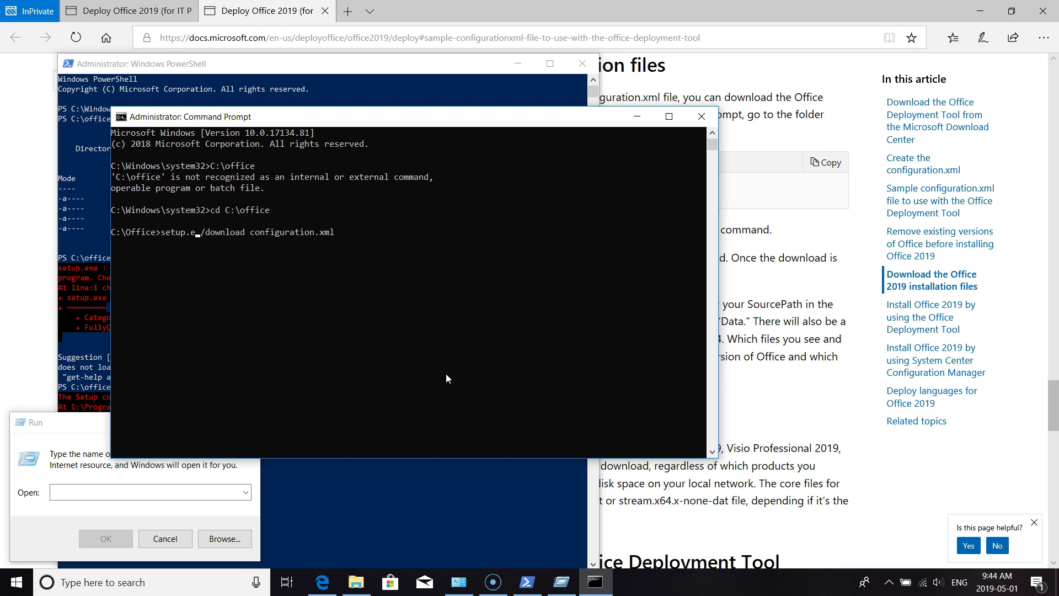
{"action": "key", "text": "Return"}
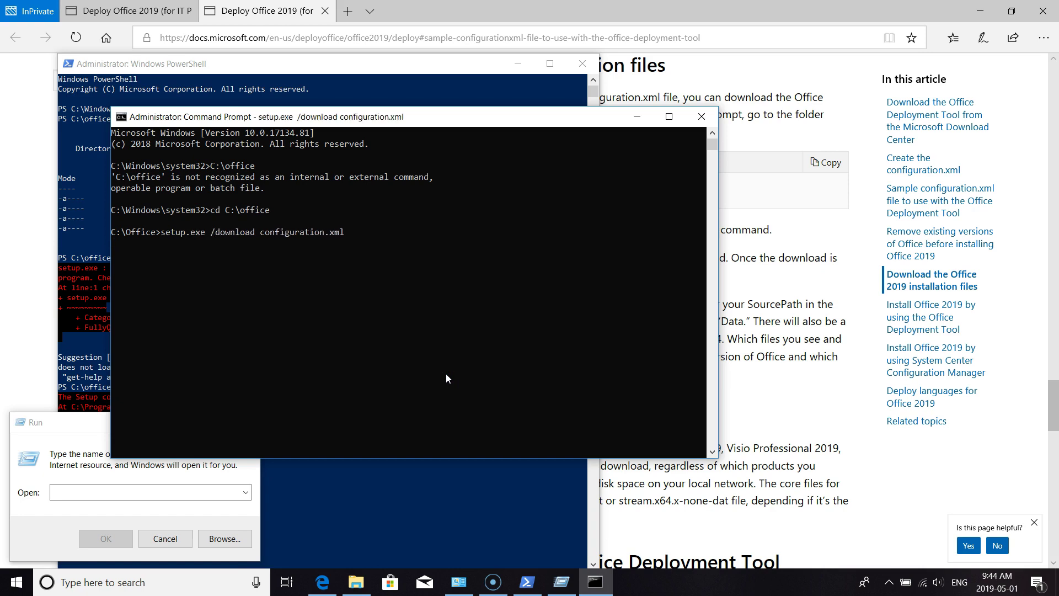
{"action": "left_click", "coordinate": [130, 356]}
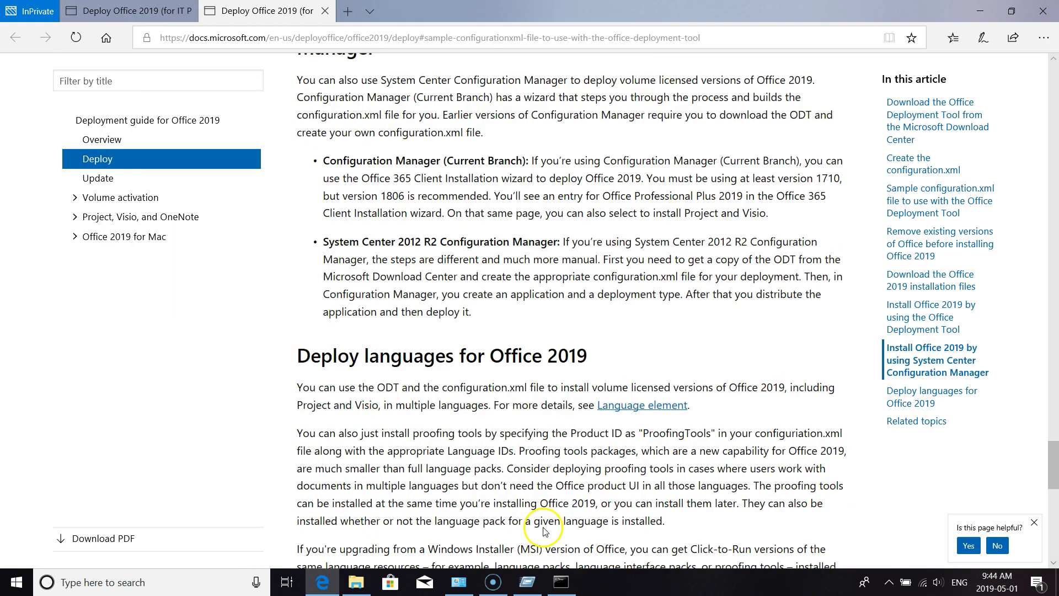
Select the setup /configure configuration.xml command in the guide's install section
{"action": "scroll", "coordinate": [541, 528], "scroll_direction": "up", "scroll_amount": 5}
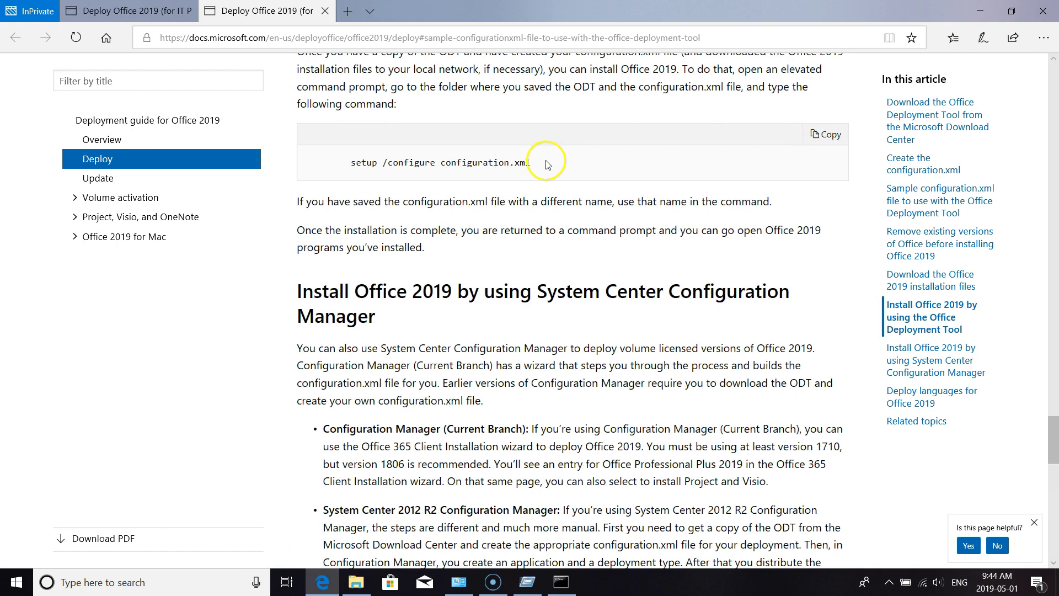
{"action": "left_click_drag", "start_coordinate": [543, 162], "coordinate": [353, 166]}
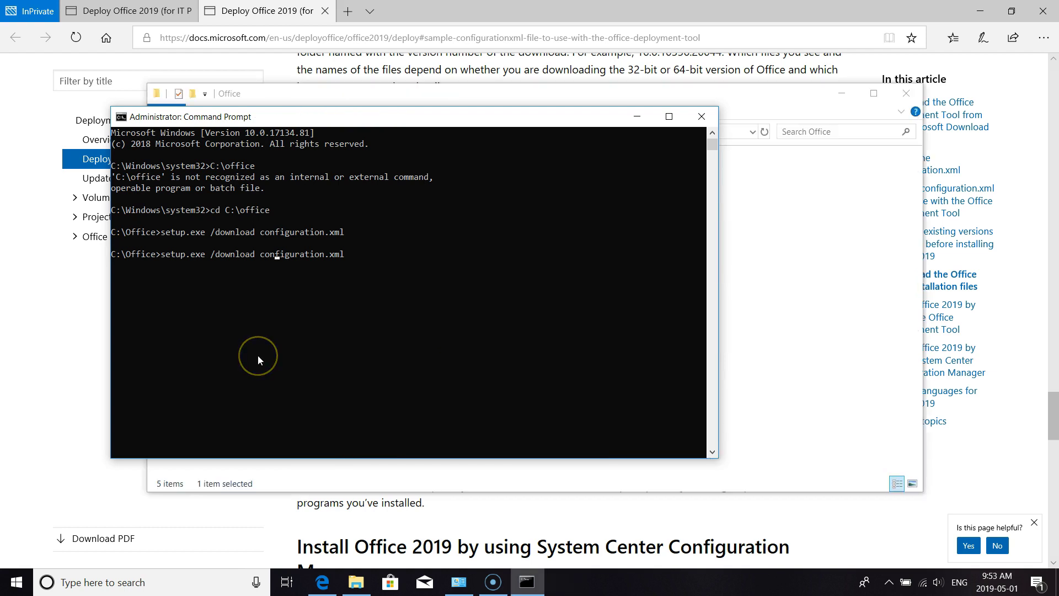
Replace the old download command with setup.exe /configure configuration.xml to install Office 2019
{"action": "key", "text": "Left"}
{"action": "key", "text": "Left"}
{"action": "key", "text": "Left"}
{"action": "key", "text": "BackSpace"}
{"action": "key", "text": "BackSpace"}
{"action": "key", "text": "BackSpace"}
{"action": "key", "text": "BackSpace"}
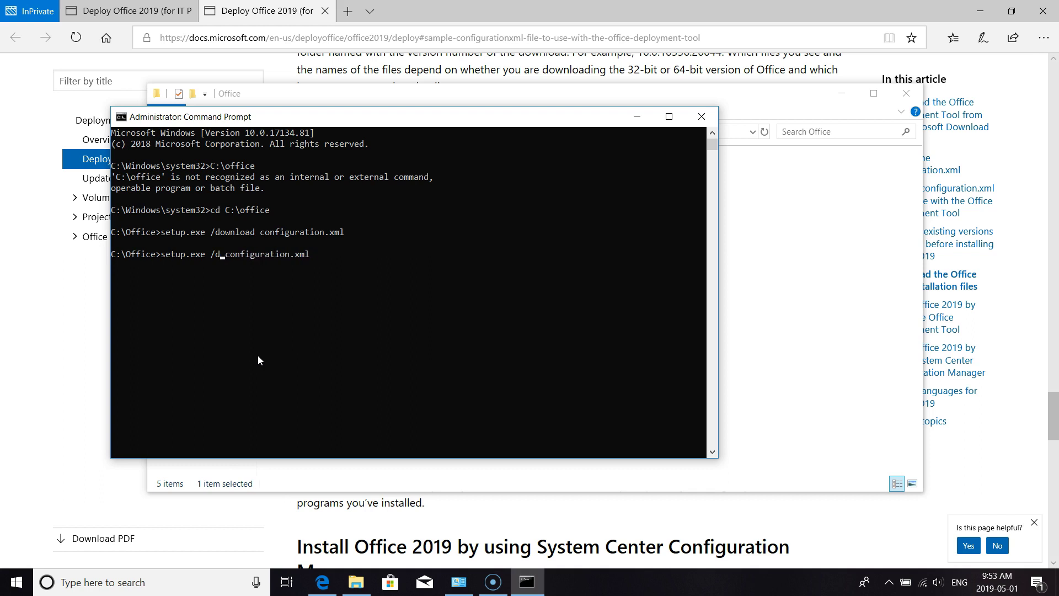
{"action": "key", "text": "BackSpace"}
{"action": "key", "text": "Right"}
{"action": "key", "text": "Right"}
{"action": "key", "text": "Right"}
{"action": "key", "text": "Right"}
{"action": "key", "text": "Right"}
{"action": "key", "text": "Right"}
{"action": "key", "text": "Right"}
{"action": "key", "text": "Right"}
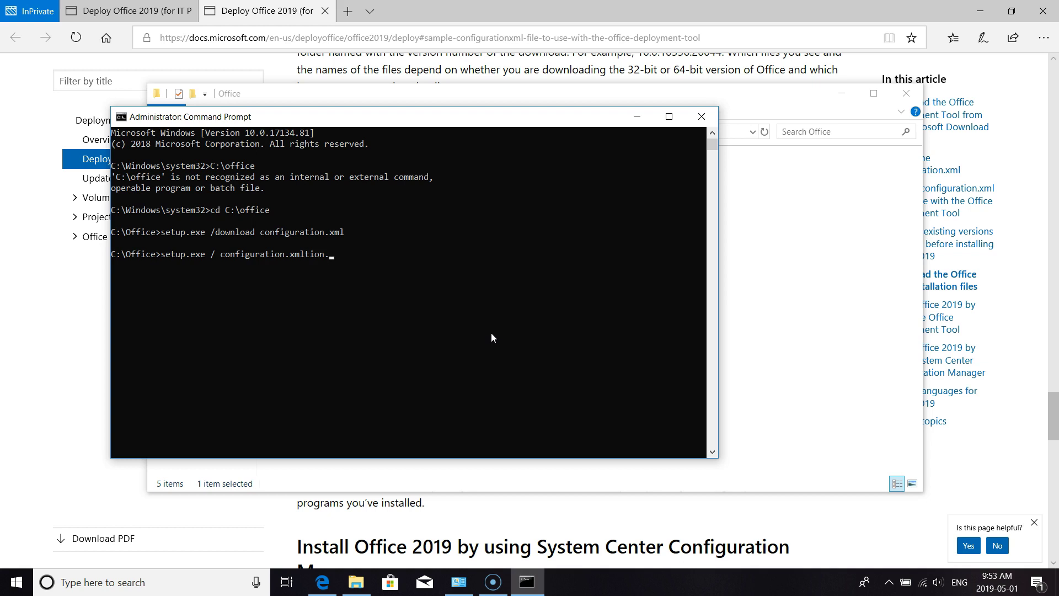
{"action": "key", "text": "Right"}
{"action": "key", "text": "Right"}
{"action": "key", "text": "Right"}
{"action": "key", "text": "BackSpace"}
{"action": "key", "text": "BackSpace"}
{"action": "key", "text": "BackSpace"}
{"action": "key", "text": "BackSpace"}
{"action": "key", "text": "BackSpace"}
{"action": "key", "text": "BackSpace"}
{"action": "key", "text": "BackSpace"}
{"action": "key", "text": "BackSpace"}
{"action": "key", "text": "BackSpace"}
{"action": "key", "text": "BackSpace"}
{"action": "key", "text": "BackSpace"}
{"action": "key", "text": "BackSpace"}
{"action": "key", "text": "BackSpace"}
{"action": "key", "text": "BackSpace"}
{"action": "key", "text": "BackSpace"}
{"action": "key", "text": "BackSpace"}
{"action": "key", "text": "BackSpace"}
{"action": "key", "text": "BackSpace"}
{"action": "key", "text": "BackSpace"}
{"action": "key", "text": "BackSpace"}
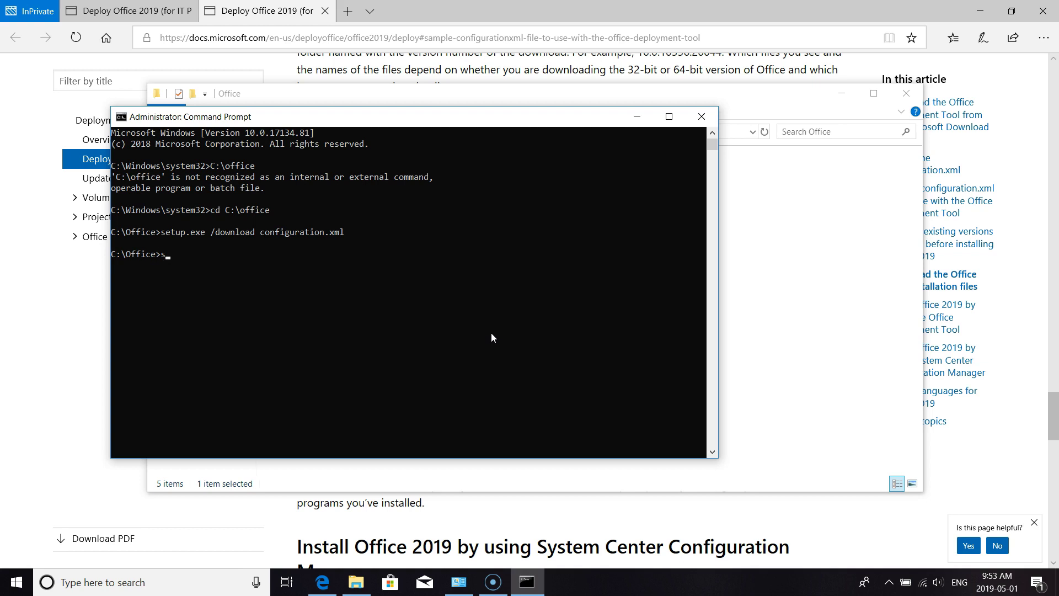
{"action": "key", "text": "BackSpace"}
{"action": "right_click", "coordinate": [491, 335]}
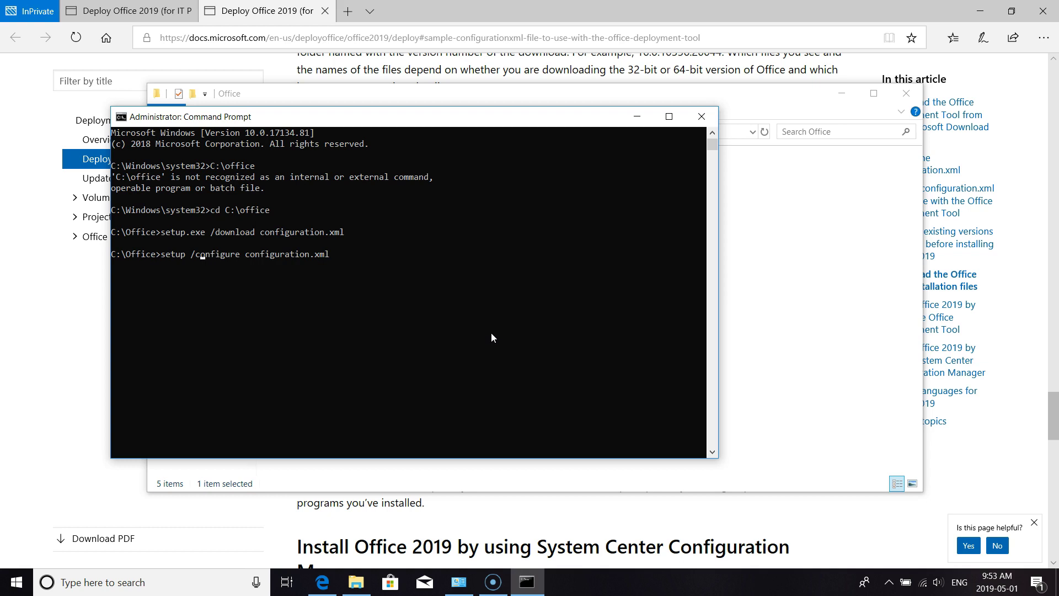
{"action": "type", "text": ".exe"}
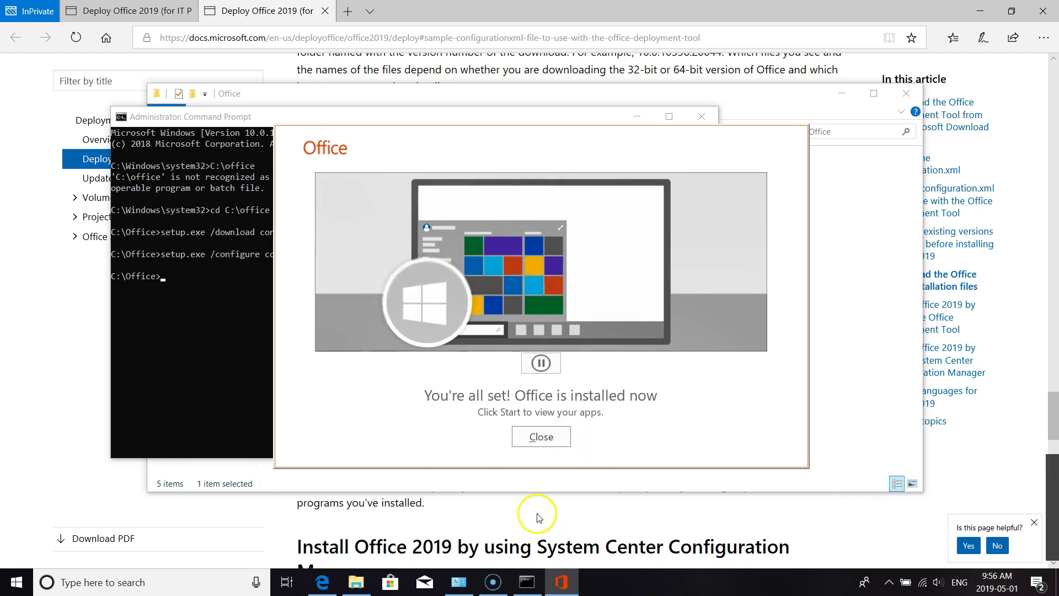
Dismiss the 'Office is installed now' message and launch Excel from the Start menu
{"action": "left_click", "coordinate": [541, 436]}
{"action": "key", "text": "super"}
{"action": "scroll", "coordinate": [62, 337], "scroll_direction": "down", "scroll_amount": 5}
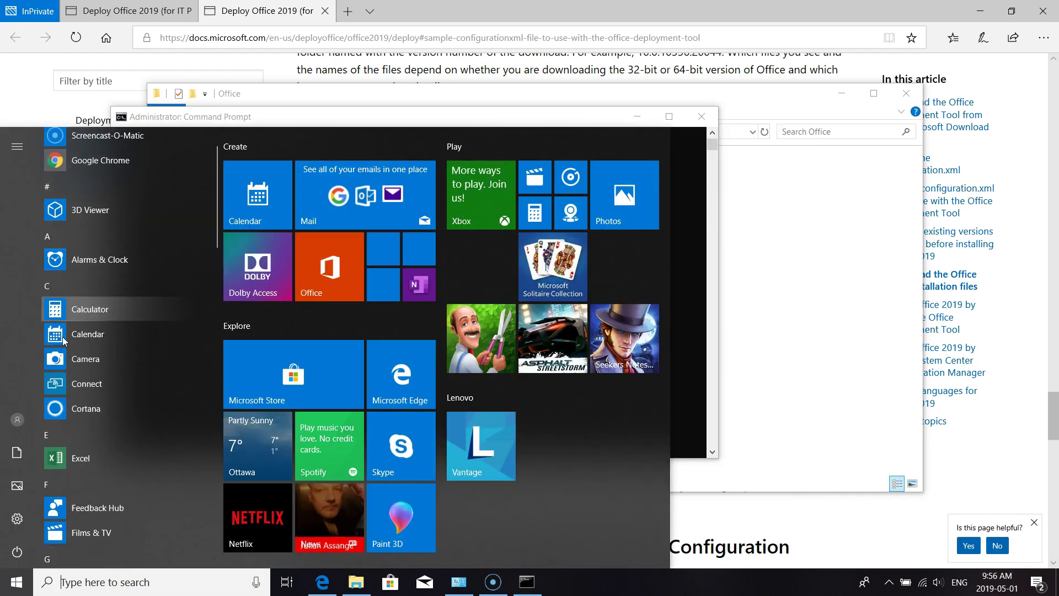
{"action": "left_click", "coordinate": [101, 324]}
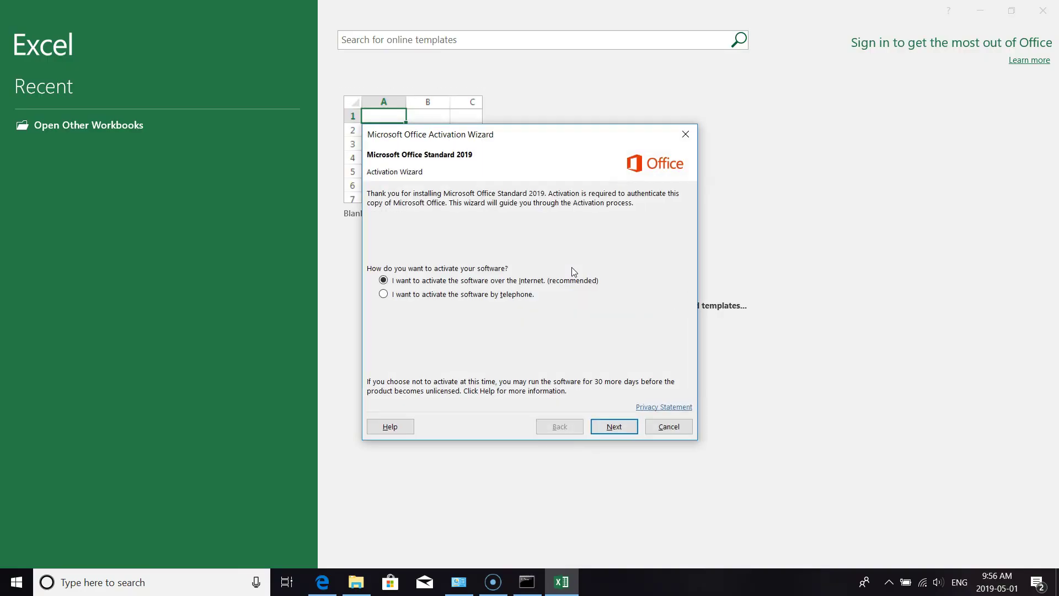
Activate Office Standard 2019 over the internet, then open a blank workbook
{"action": "left_click", "coordinate": [604, 427]}
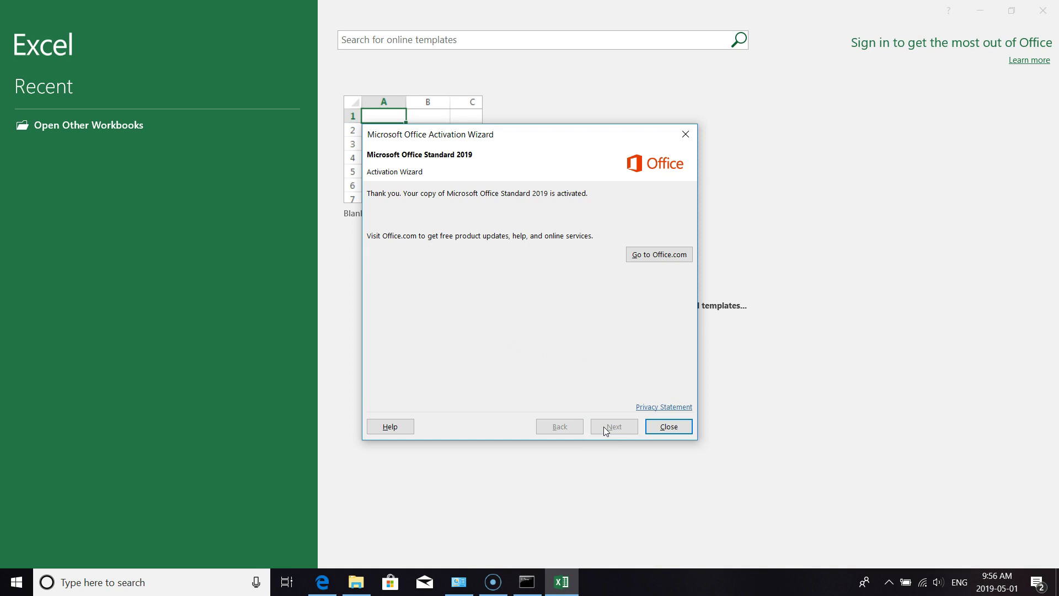
{"action": "left_click", "coordinate": [668, 427]}
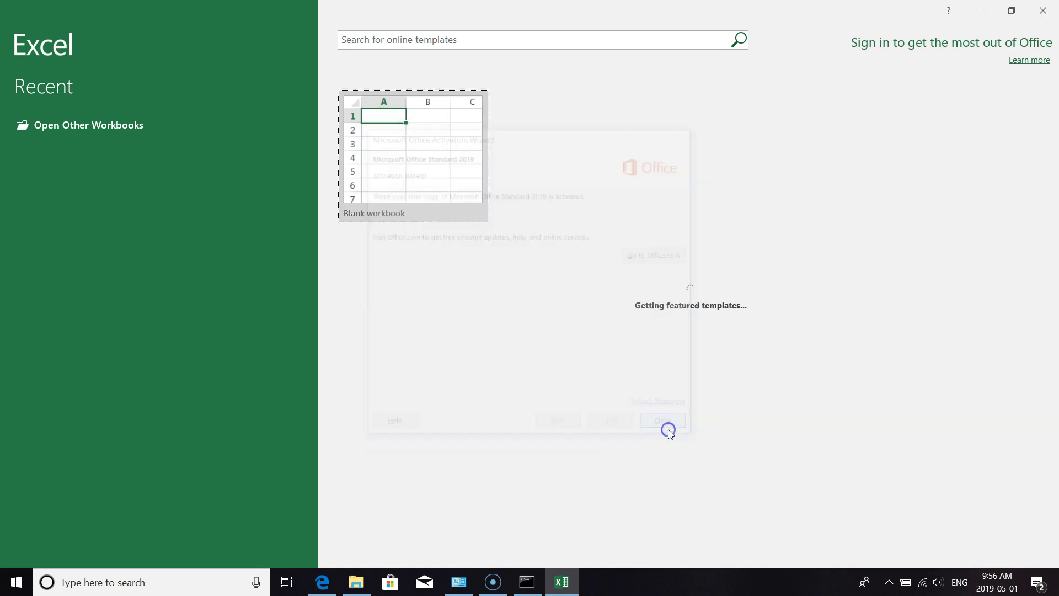
{"action": "left_click", "coordinate": [434, 127]}
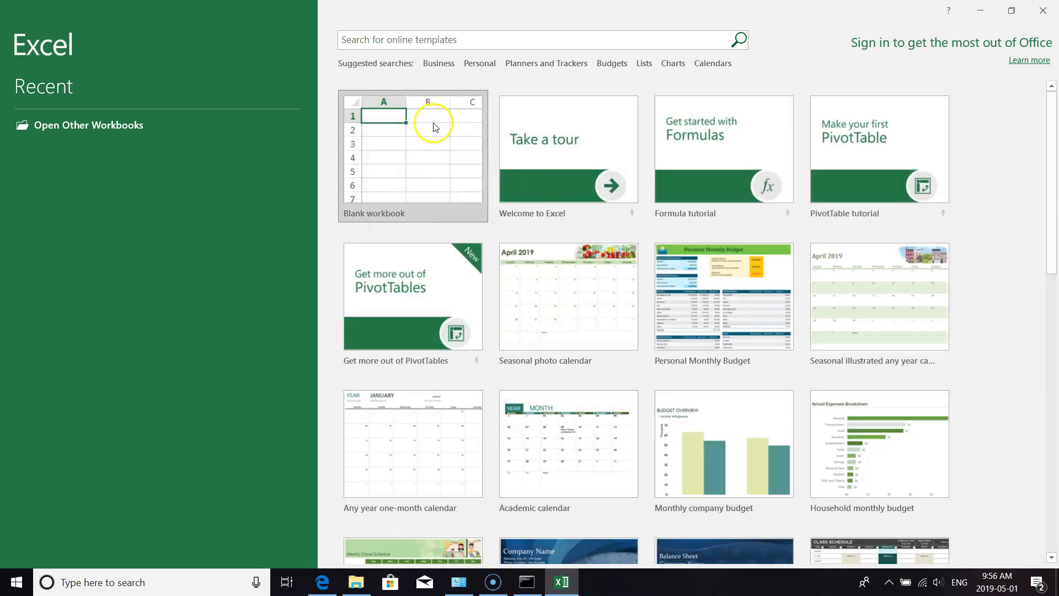
{"action": "left_click", "coordinate": [448, 143]}
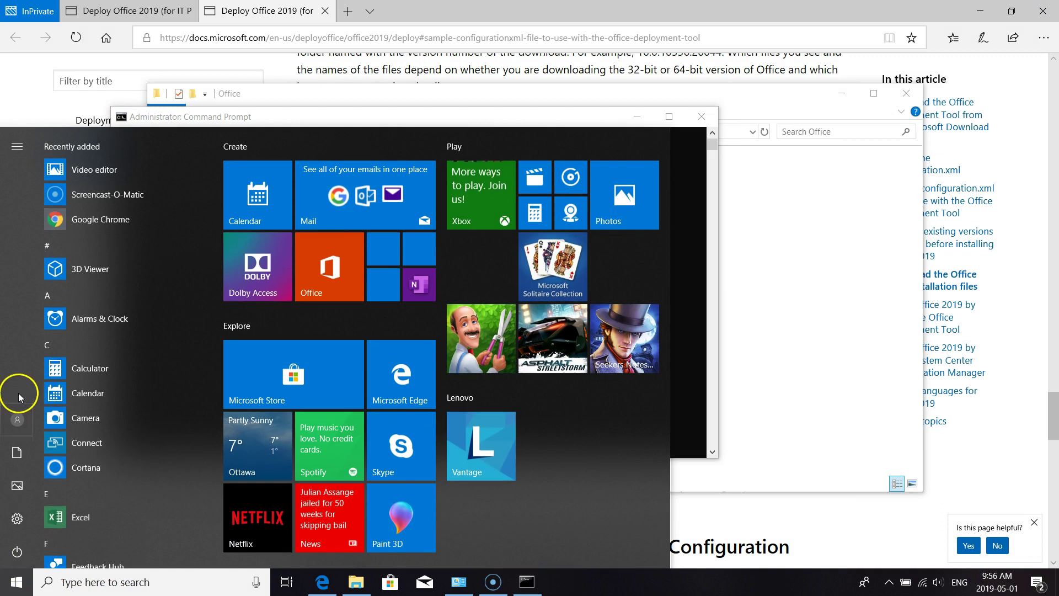
Launch Publisher from the Start menu and close it at its template screen
{"action": "scroll", "coordinate": [151, 427], "scroll_direction": "down", "scroll_amount": 10}
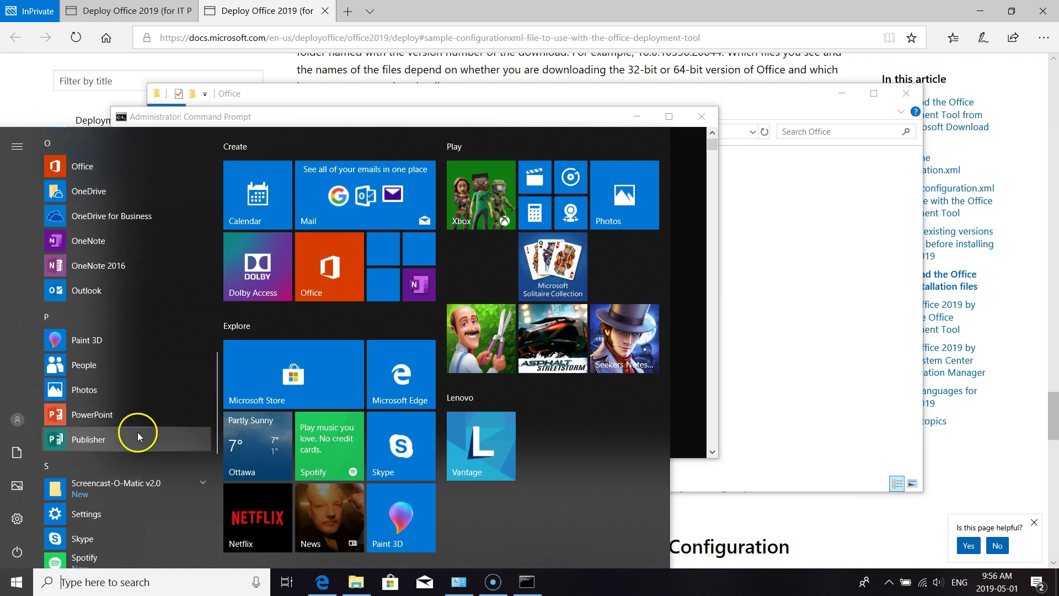
{"action": "left_click", "coordinate": [138, 435]}
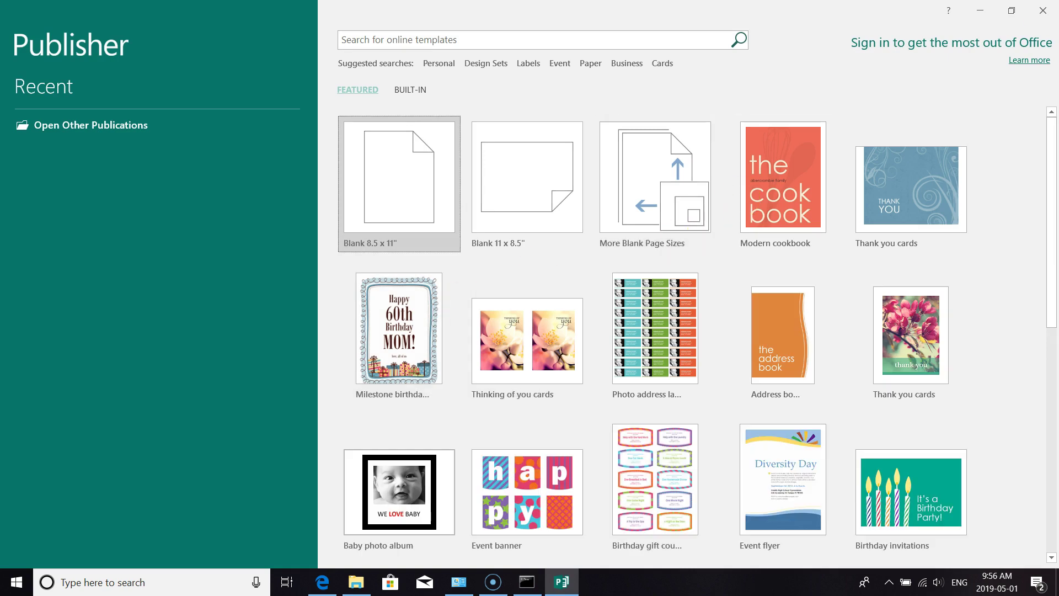
{"action": "left_click", "coordinate": [1048, 10]}
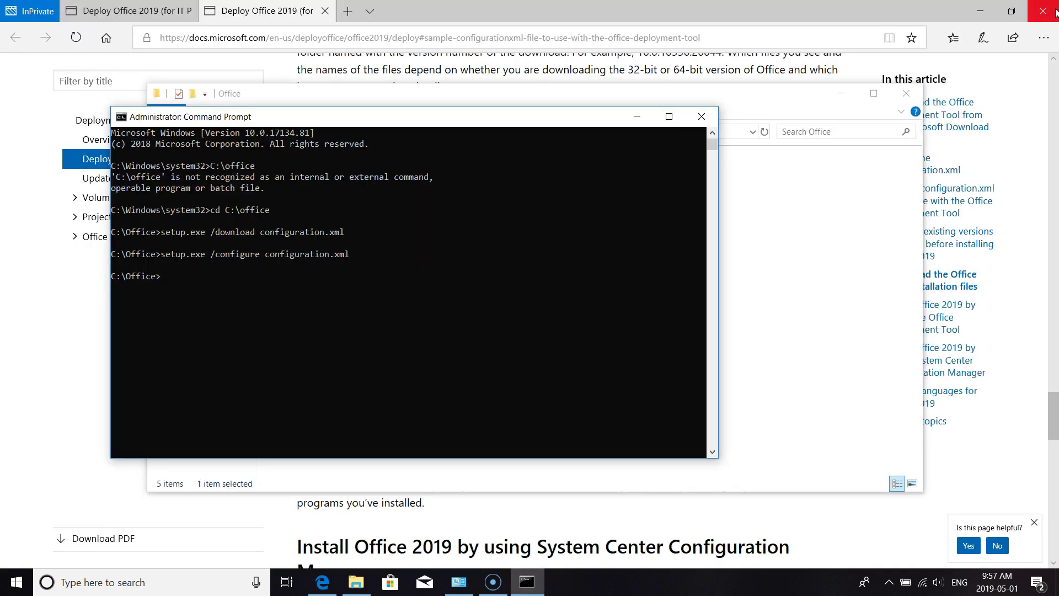